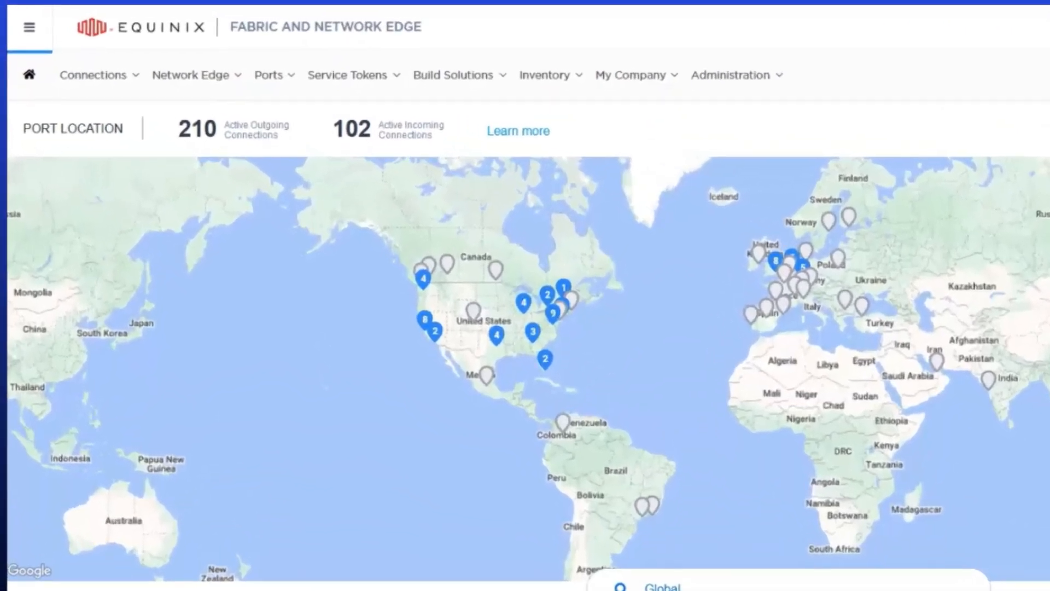
Start an Equinix Fabric port order connecting to my cage in an Equinix IBX and show the AMER locations
mouse_move(474, 108)
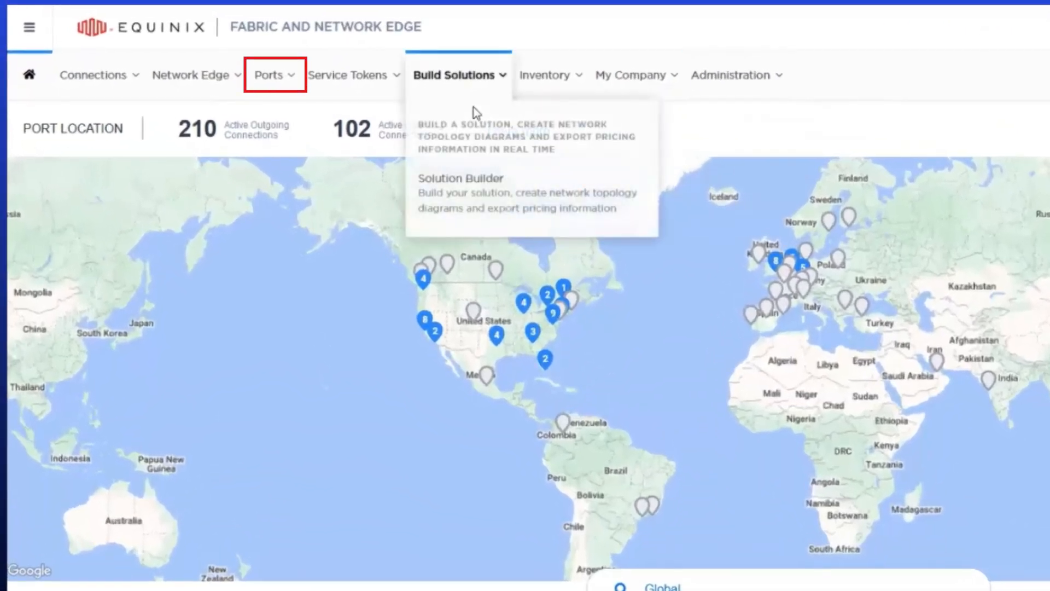
mouse_move(284, 87)
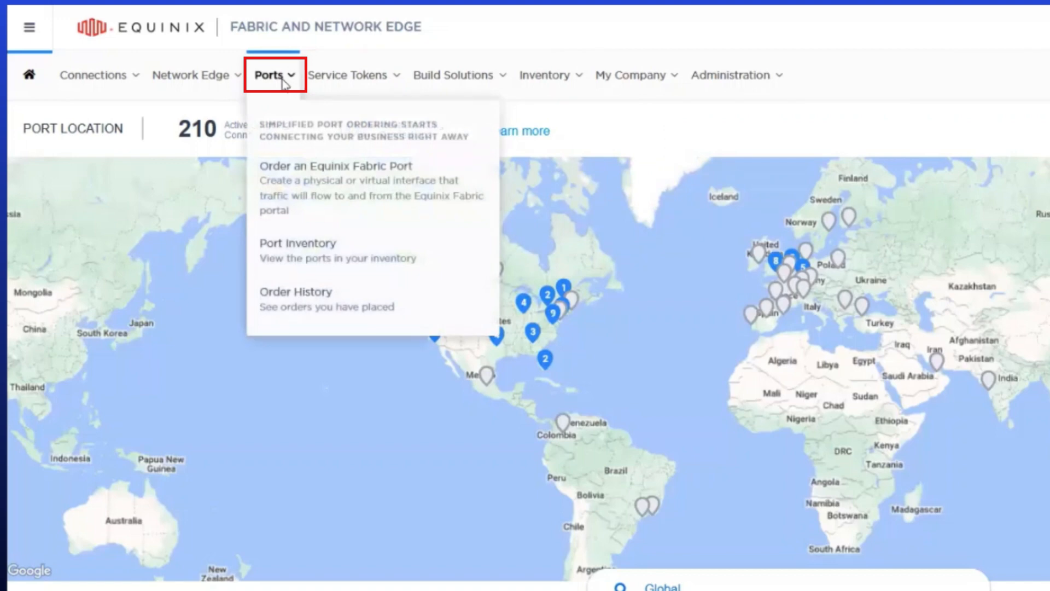
click(287, 170)
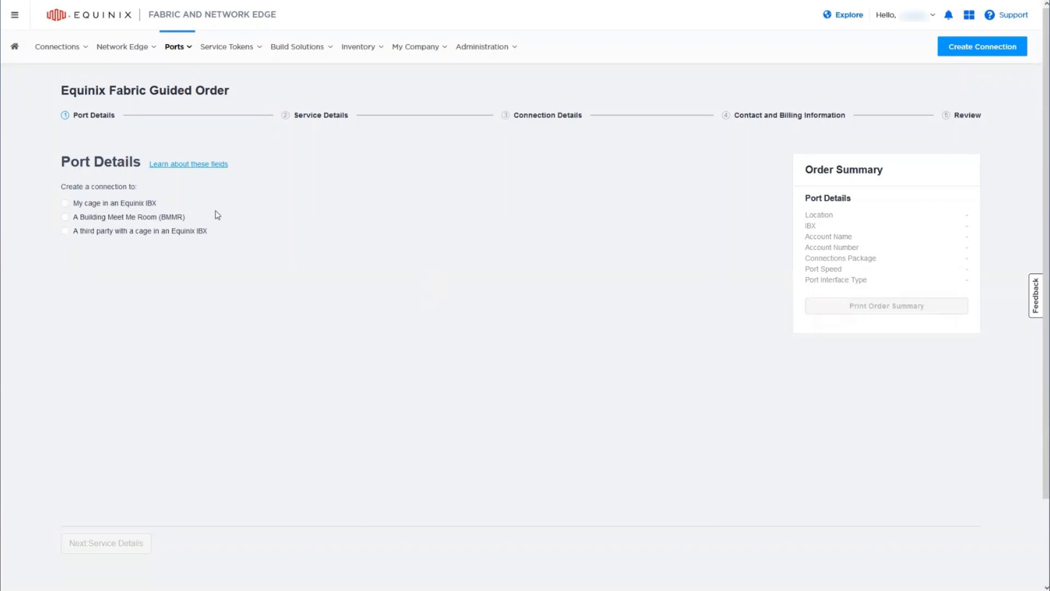
click(145, 205)
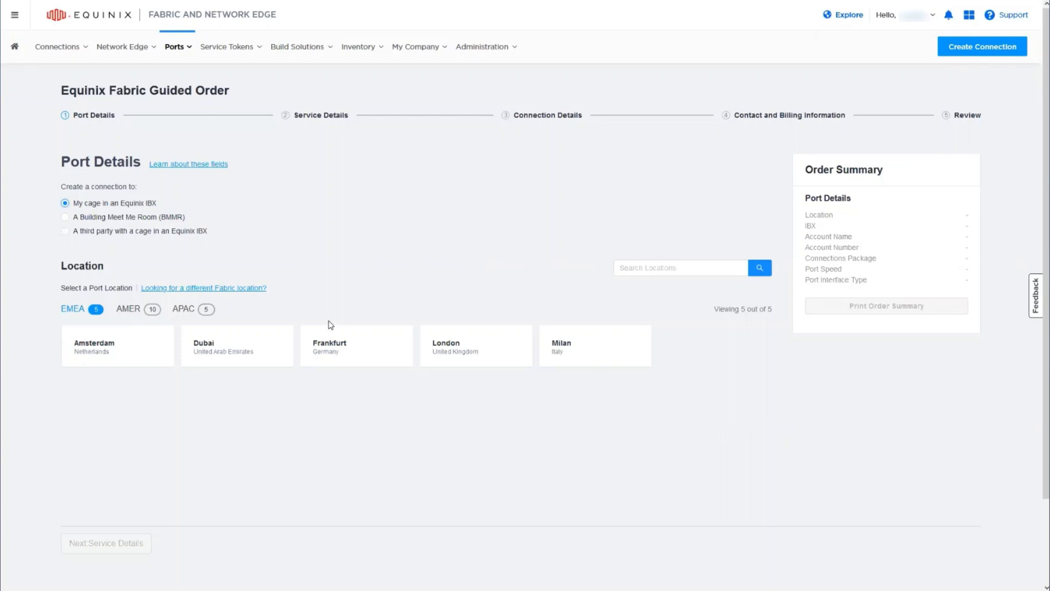
click(147, 313)
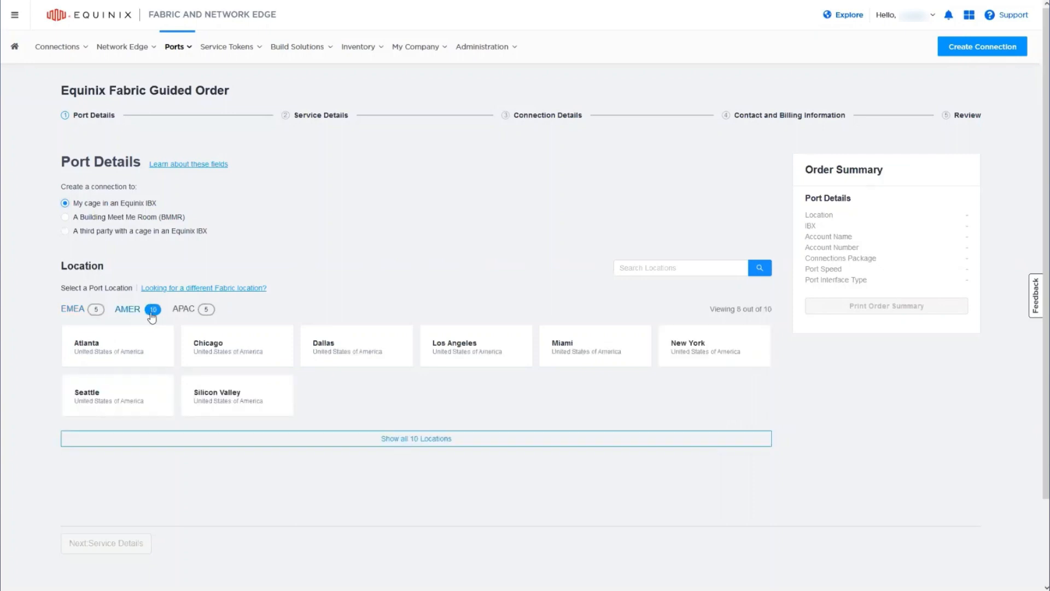
Choose Chicago with IBX CH3 as the port location and assign the SVC EQUINIX US account
click(240, 343)
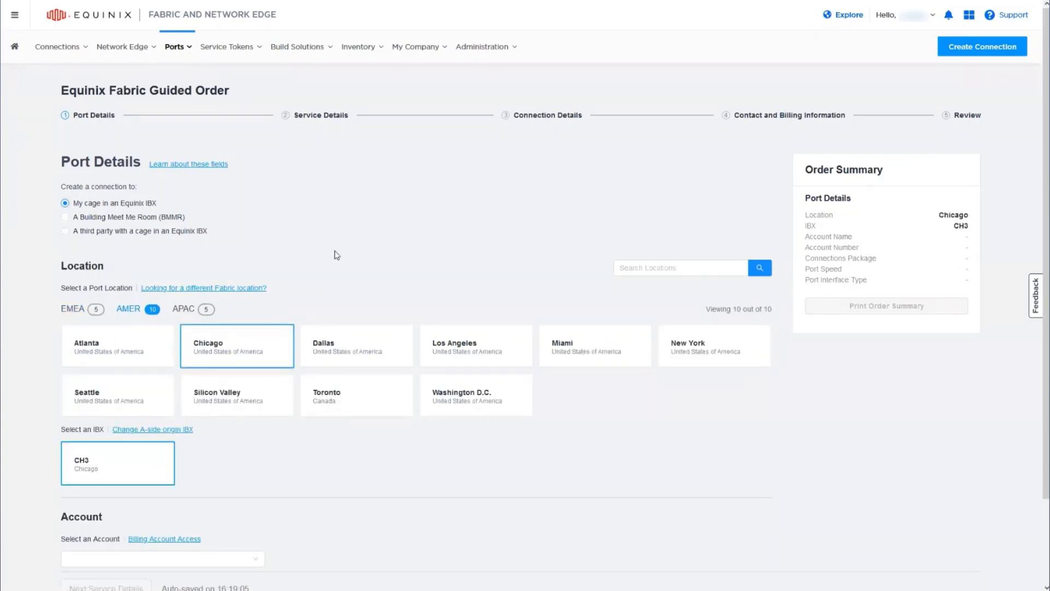
scroll(242, 384, down, 2)
scroll(243, 396, down, 3)
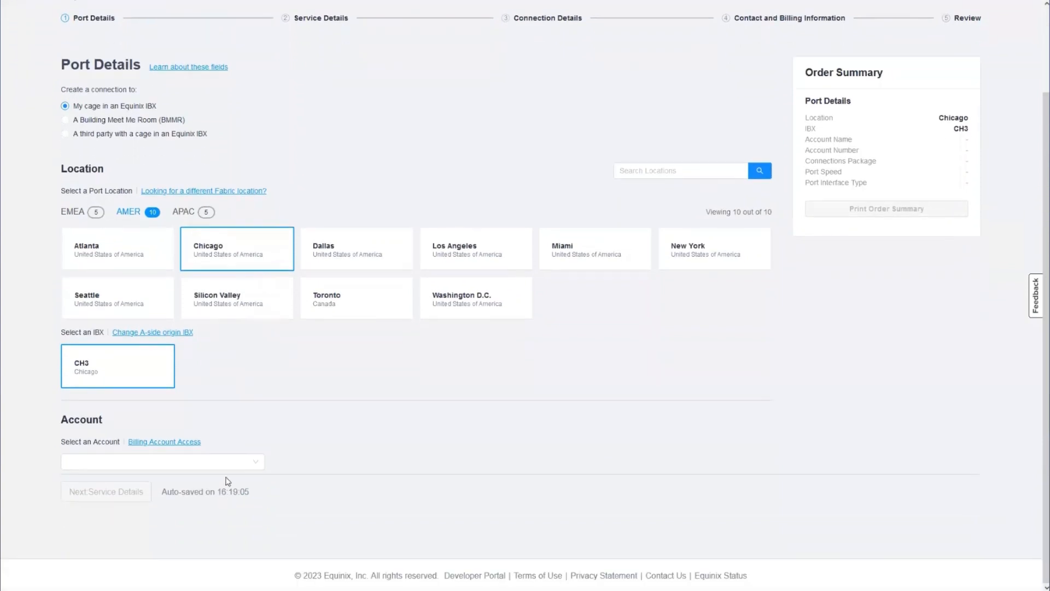
click(227, 464)
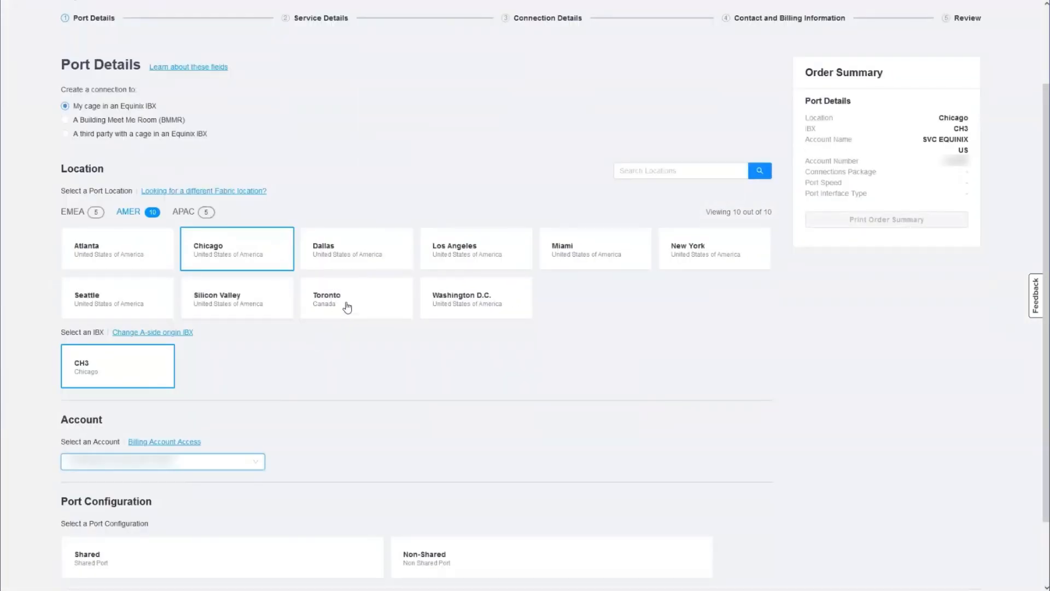
Change the port location to Toronto with IBX TR2 and assign the SVC EQUINIX CA account
click(346, 307)
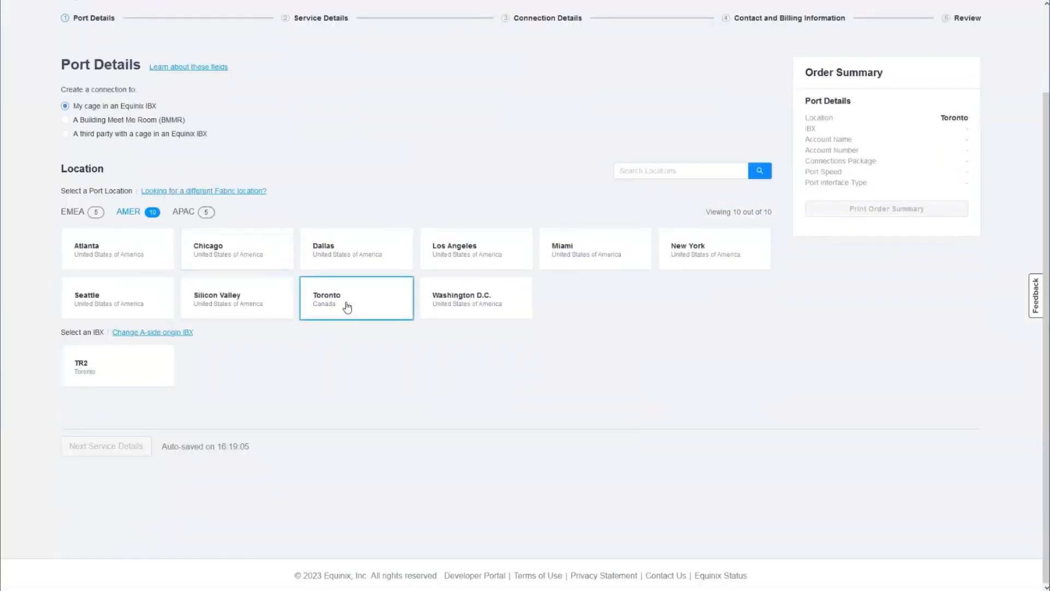
click(133, 379)
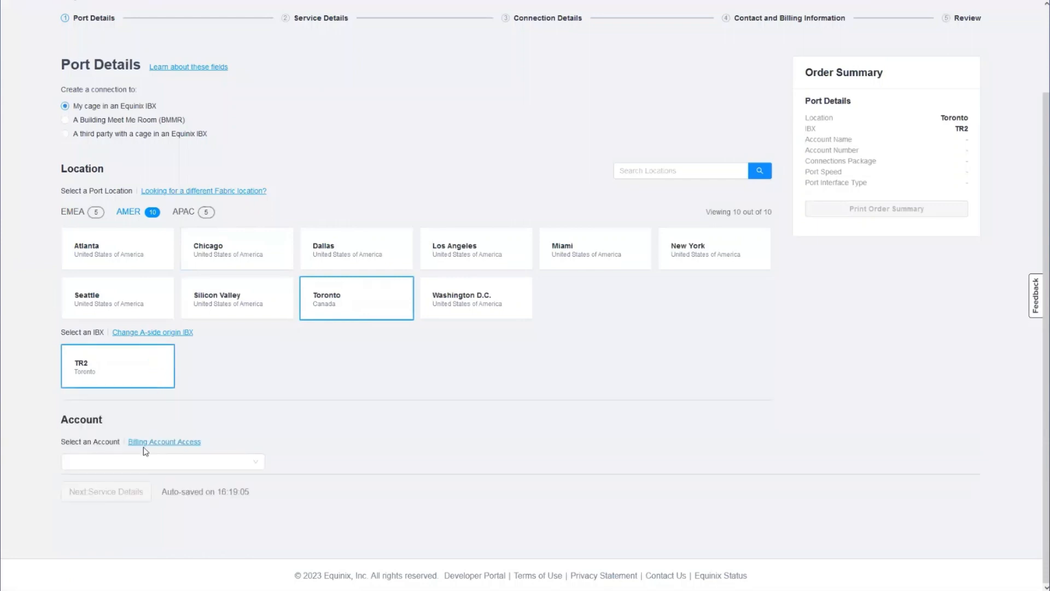
click(159, 462)
click(153, 480)
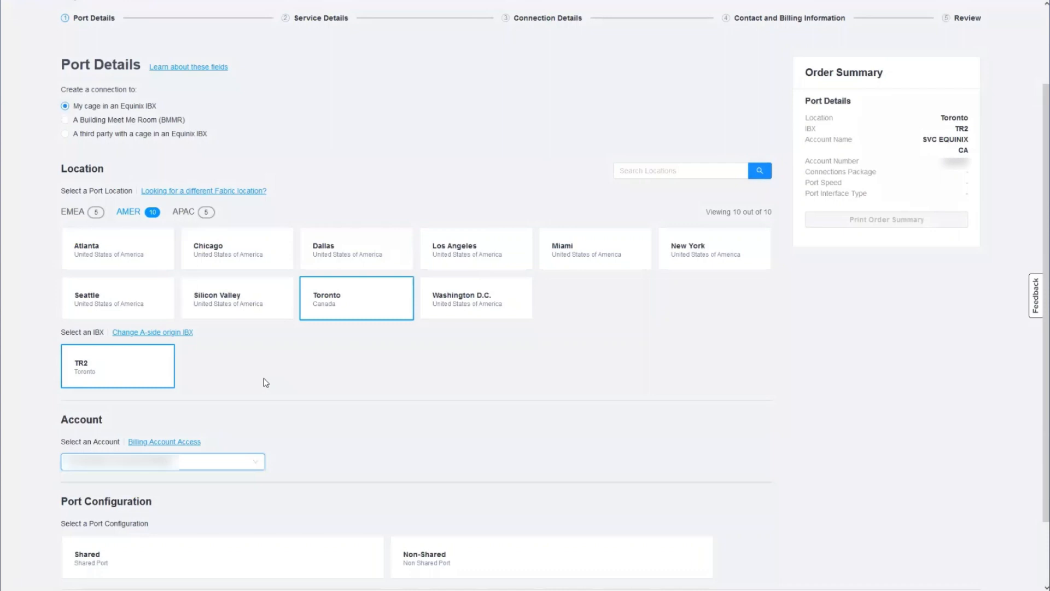
Set the port location back to Chicago with IBX CH3 and assign the SVC EQUINIX US account
click(255, 265)
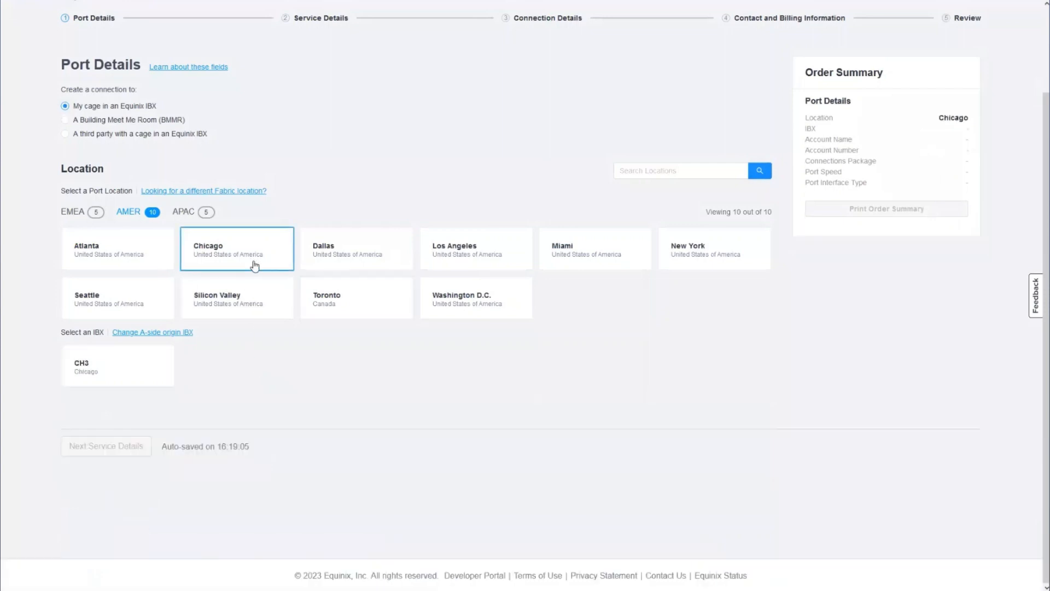
click(155, 367)
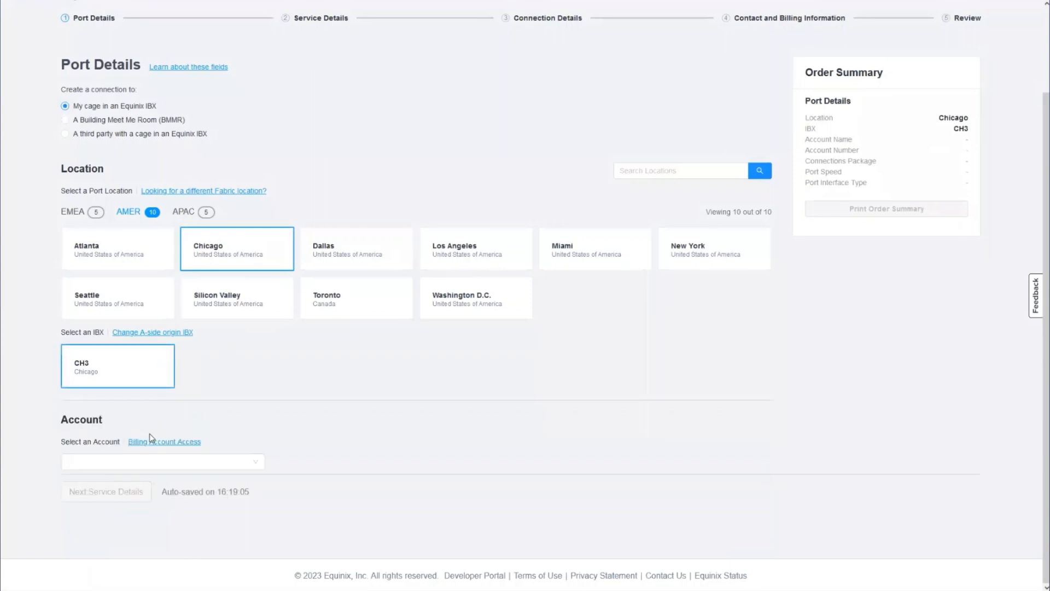
click(150, 461)
click(127, 491)
Set the port configuration to Non-Shared with the Standard connections package
scroll(326, 446, down, 2)
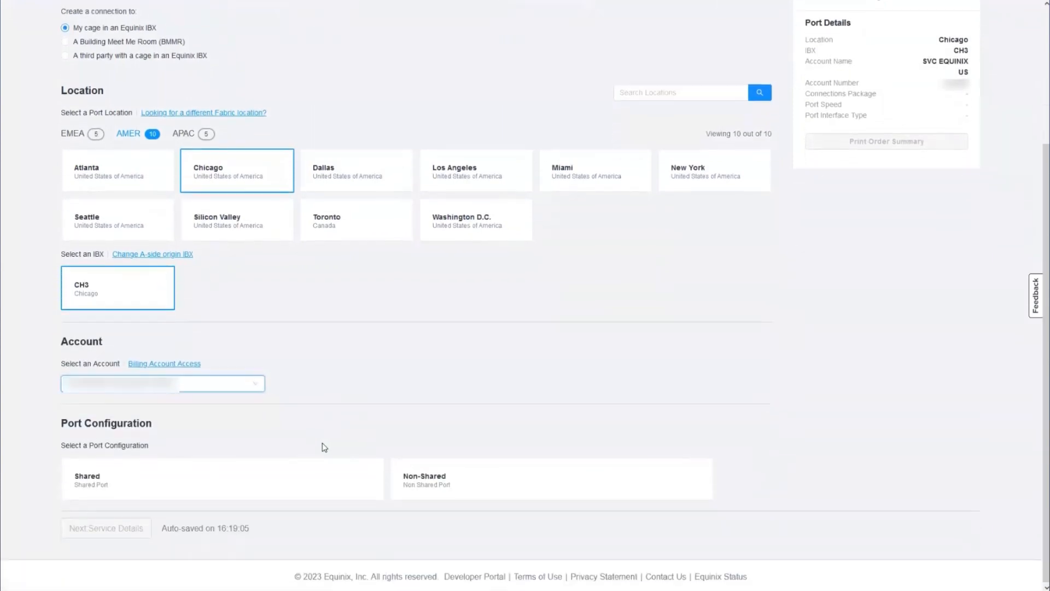
click(498, 484)
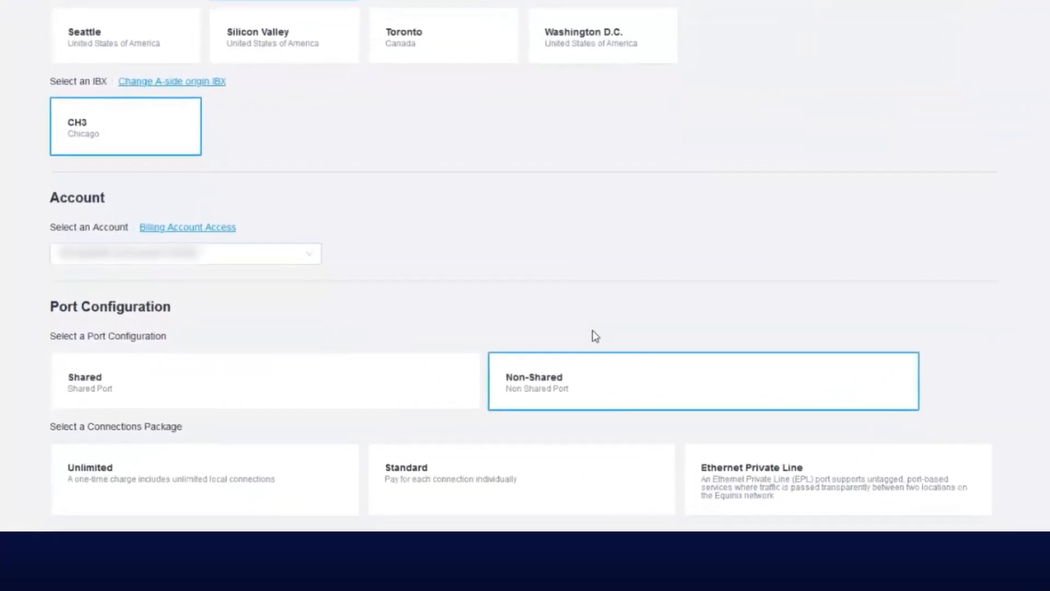
scroll(595, 335, down, 2)
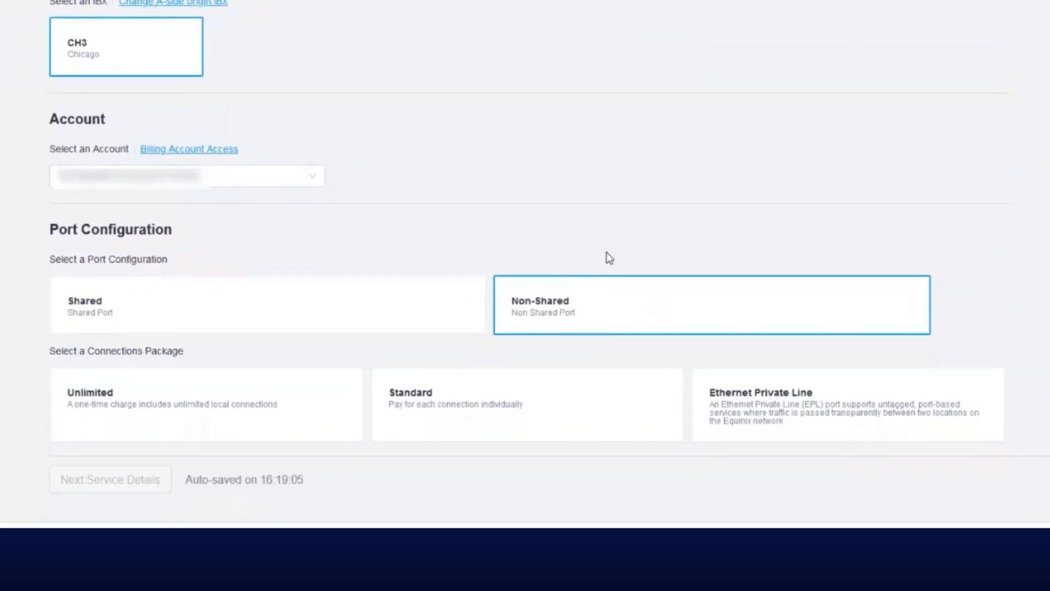
scroll(606, 252, down, 1)
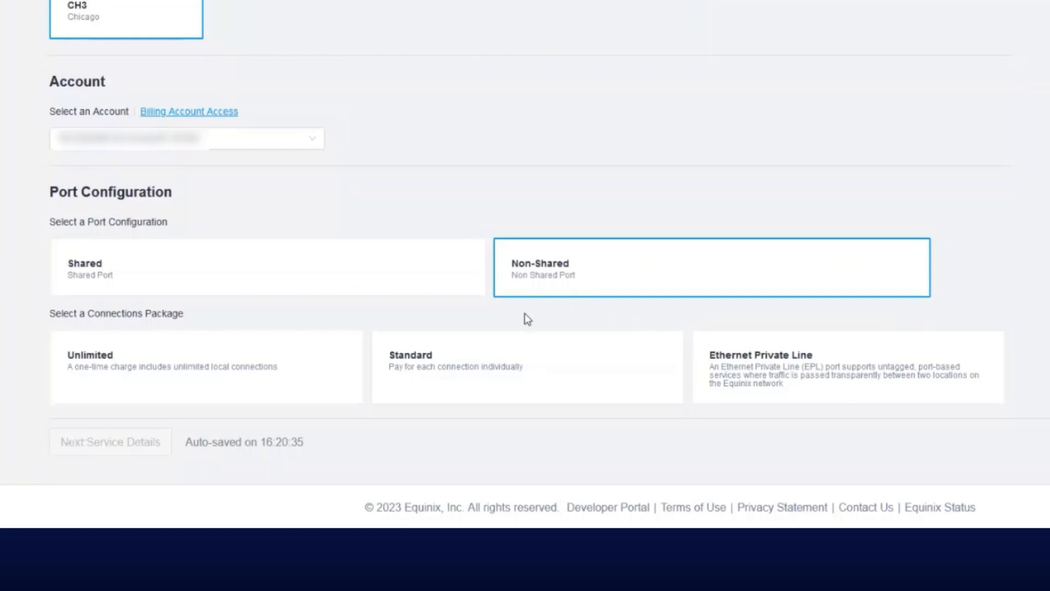
click(517, 356)
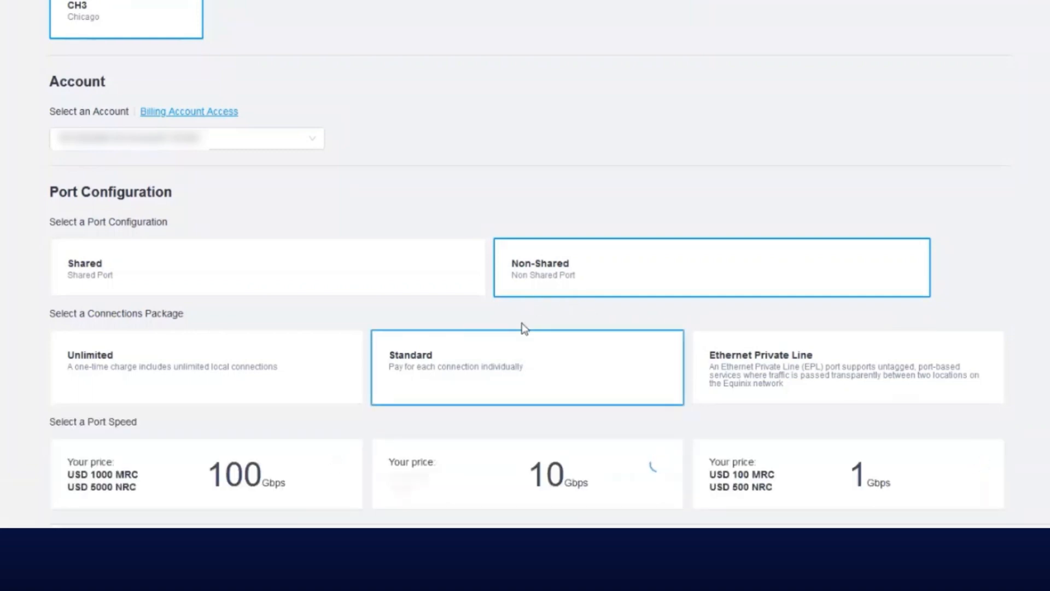
Choose a 10 Gbps port speed with the 10G SMF interface type and proceed to the service details
scroll(524, 329, down, 1)
click(511, 391)
scroll(506, 354, down, 2)
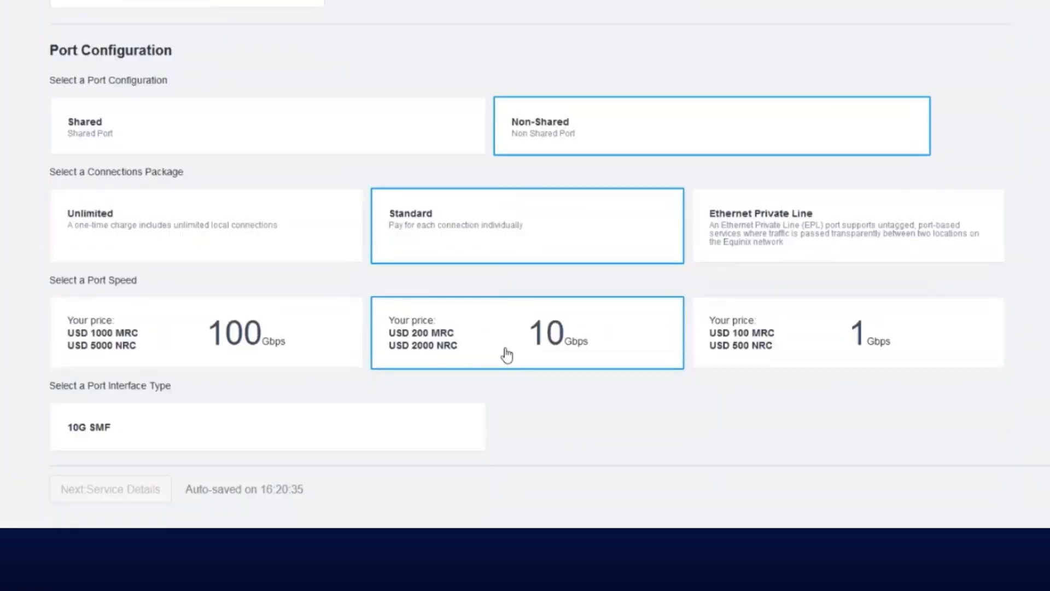
click(165, 398)
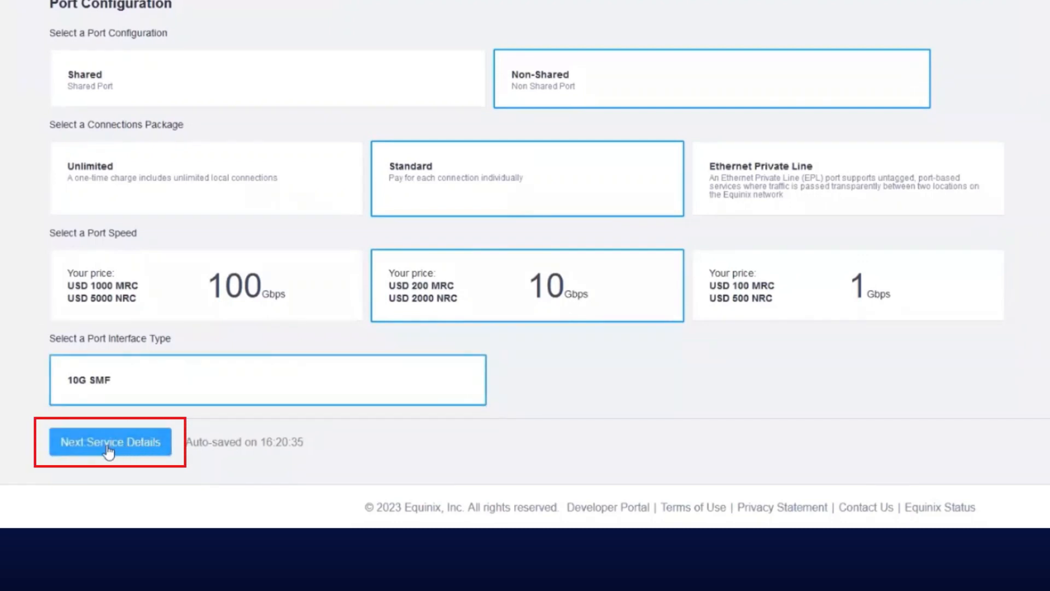
click(109, 444)
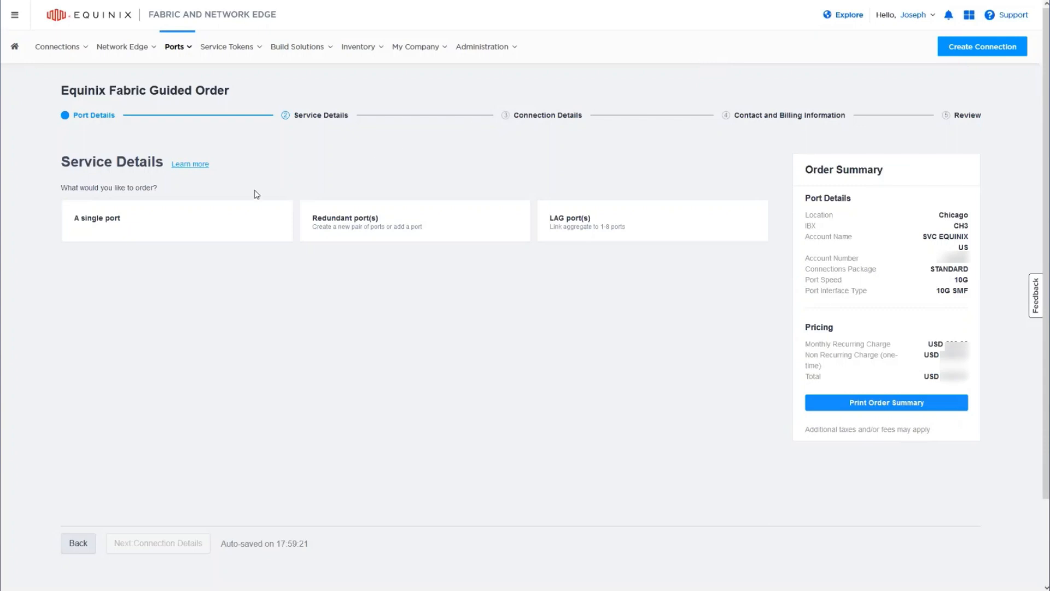
Try the single port order with DOT1Q encapsulation, the redundant ports option and the LAG ports option
click(196, 218)
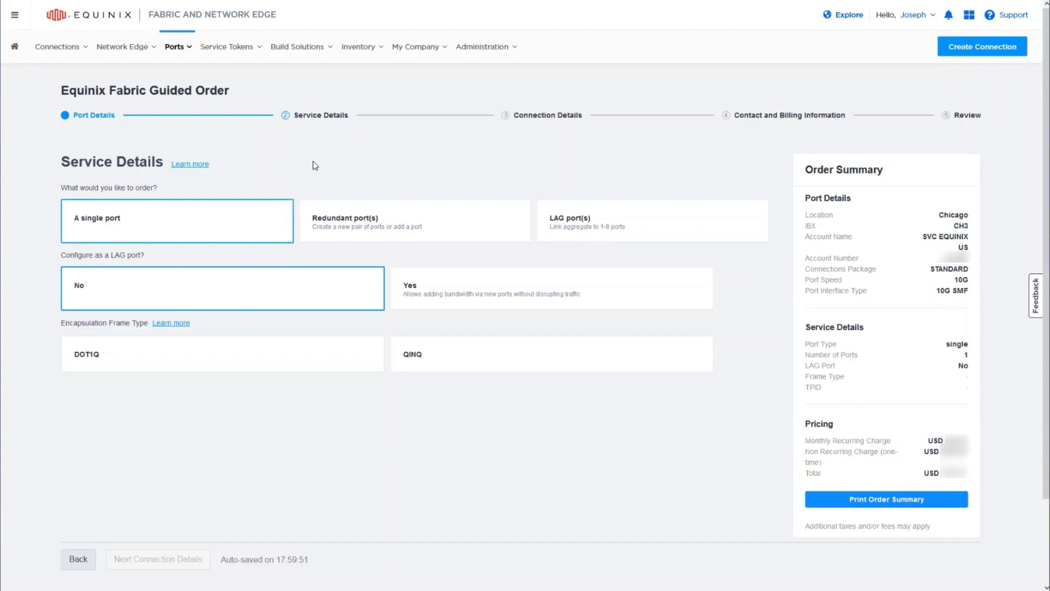
click(223, 354)
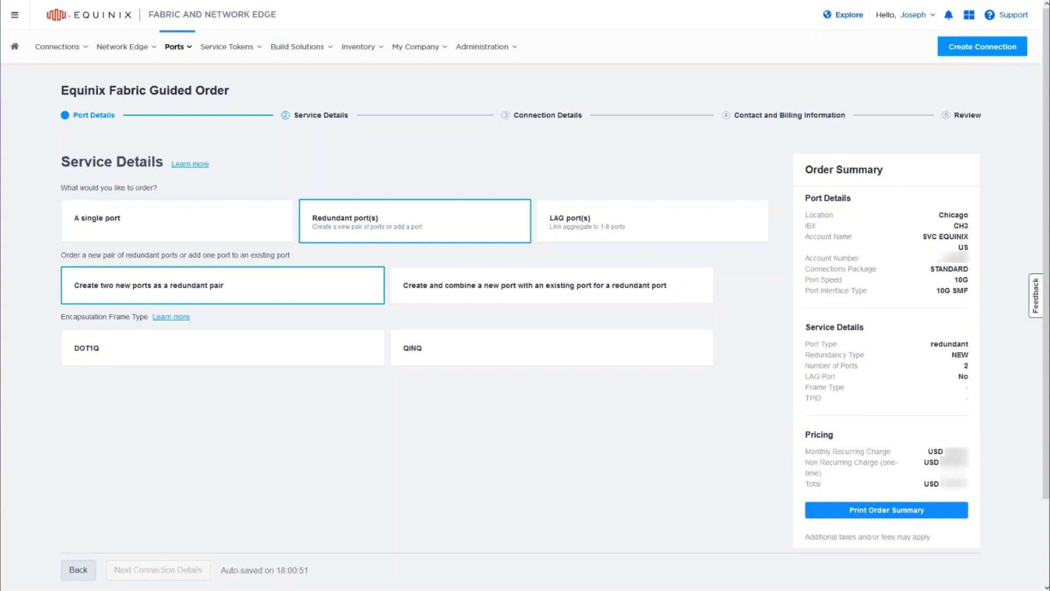
click(708, 217)
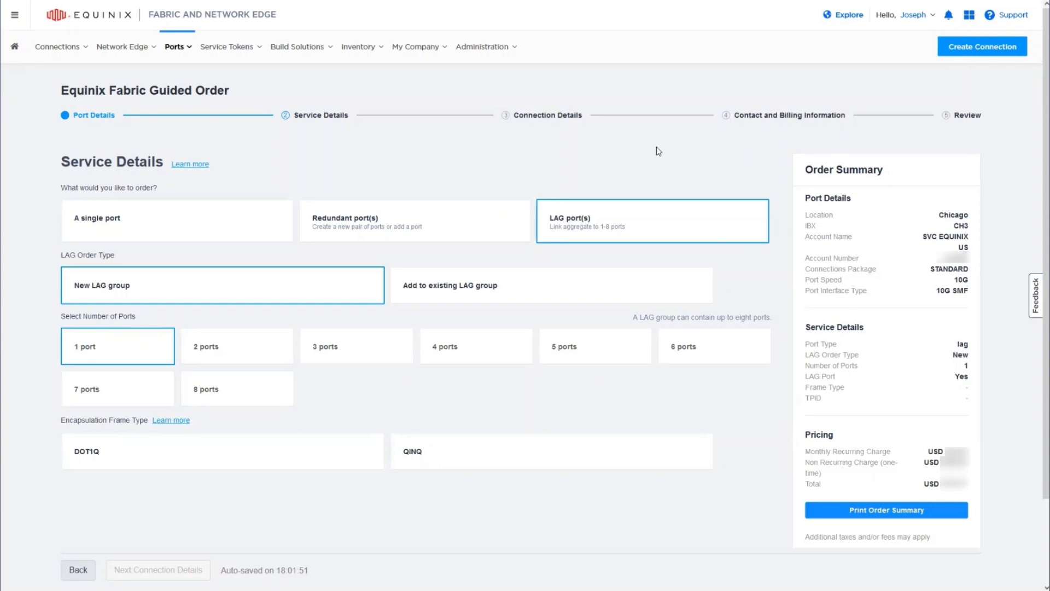
Order a single port with DOT1Q as the encapsulation frame type and proceed to the connection details
click(184, 220)
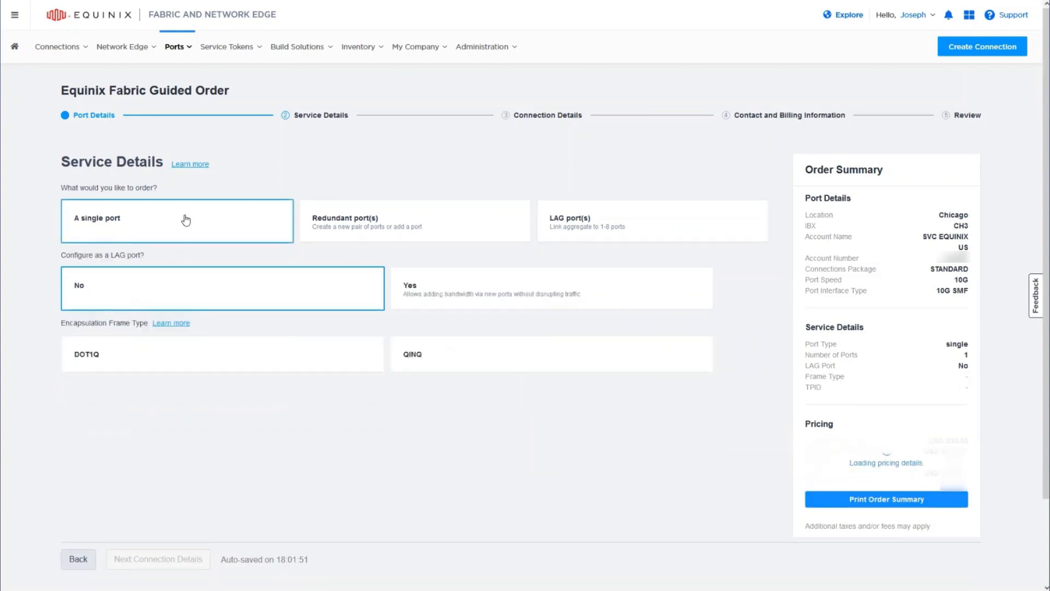
click(187, 349)
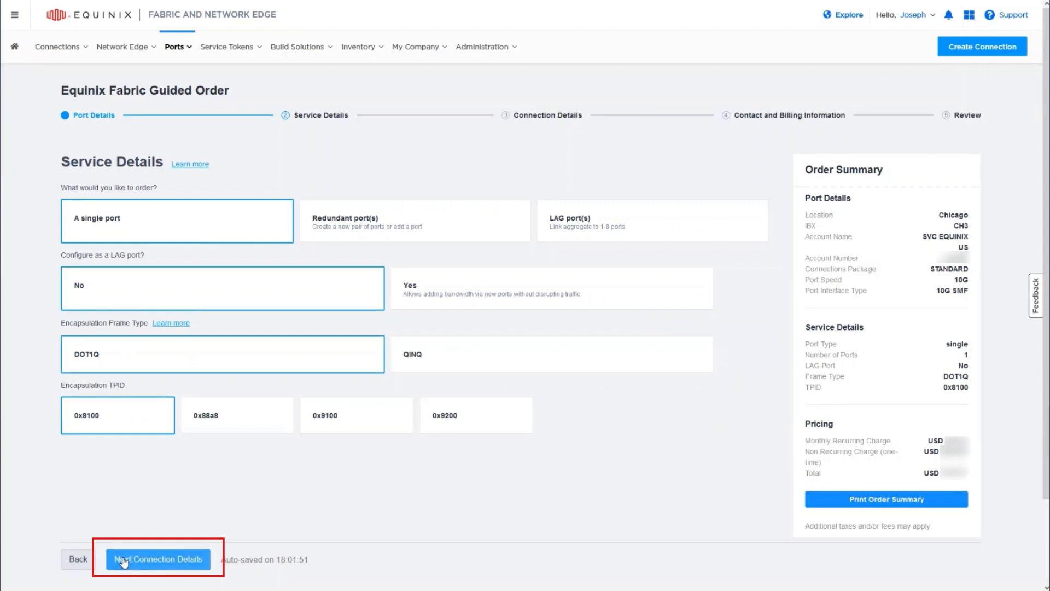
click(124, 560)
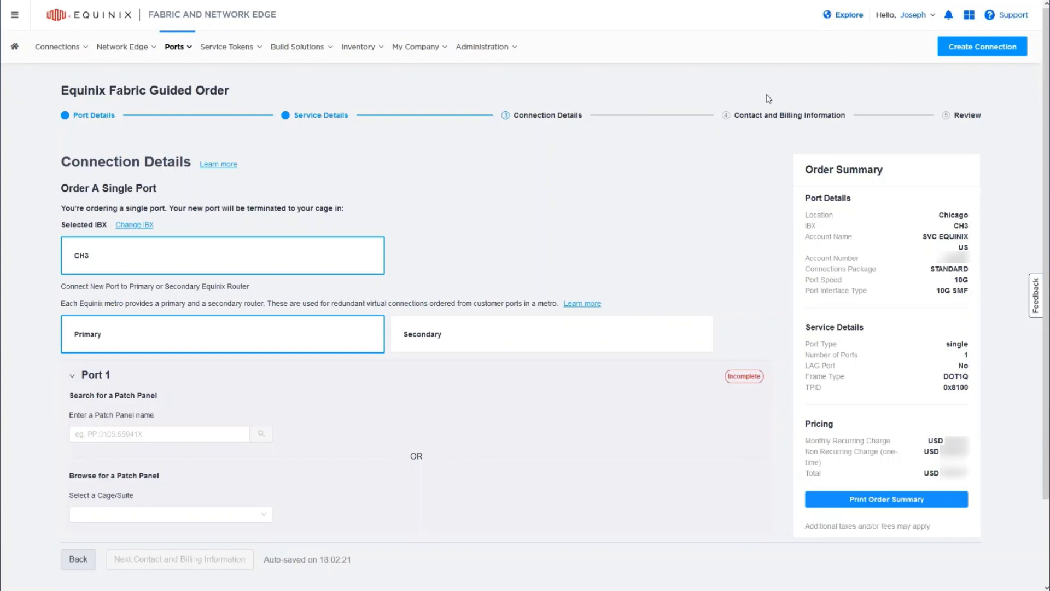
Browse for Port 1's patch panel by choosing cage CH3:02:032410 and cabinet 0000
scroll(519, 247, down, 1)
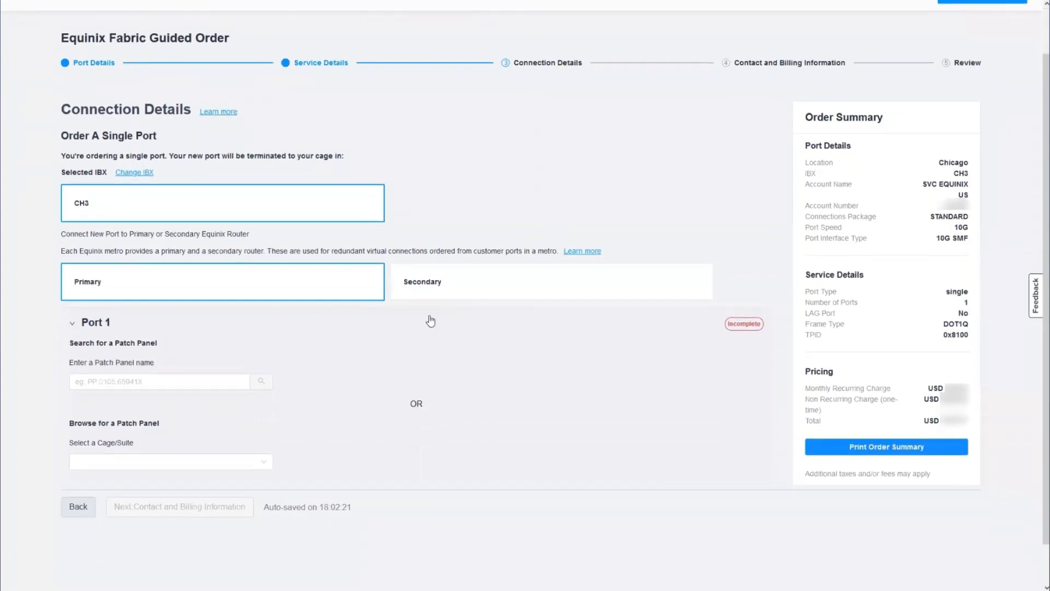
click(241, 462)
click(211, 480)
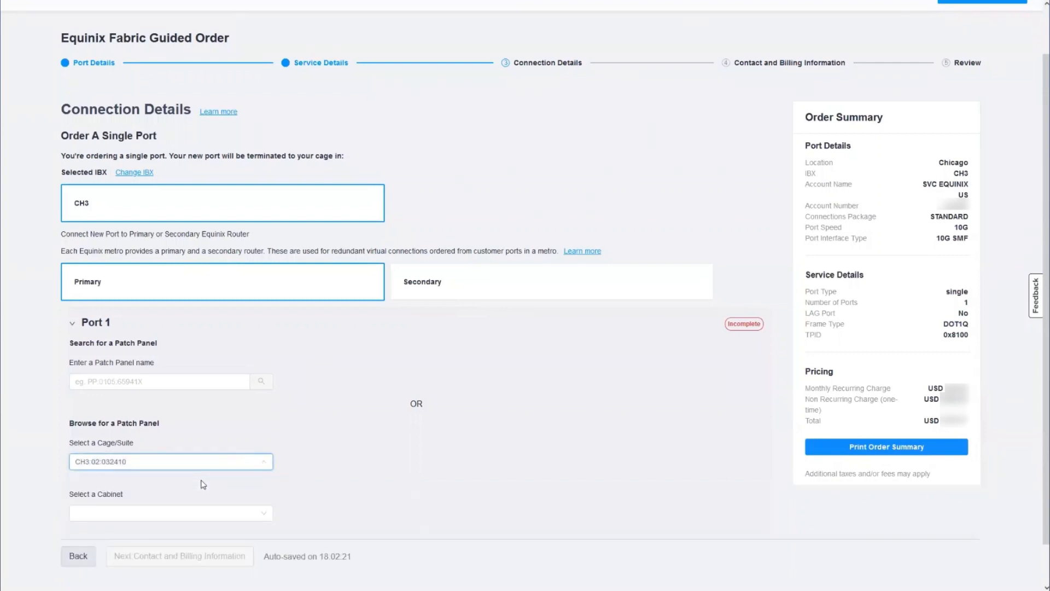
click(223, 516)
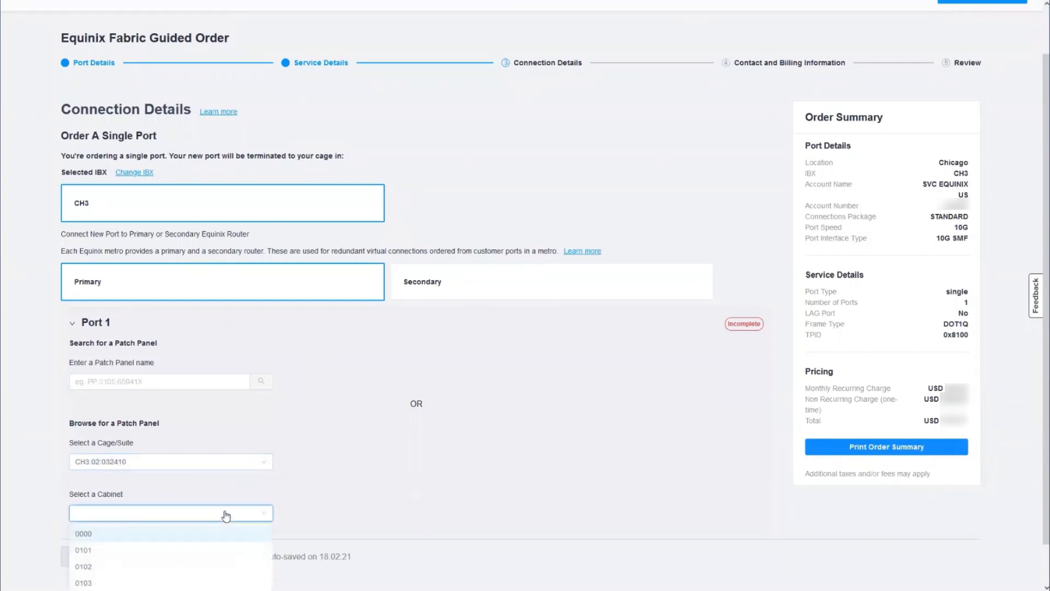
click(176, 537)
Select patch panel PP:0000:204973 for Port 1 and choose its connector type
scroll(184, 528, down, 1)
click(171, 517)
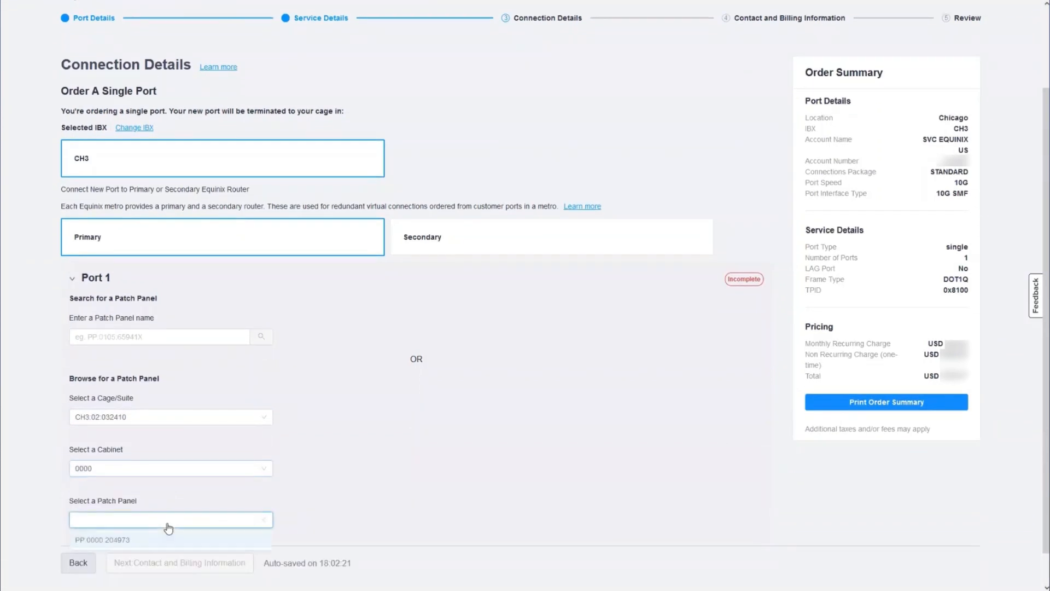
click(164, 541)
click(170, 569)
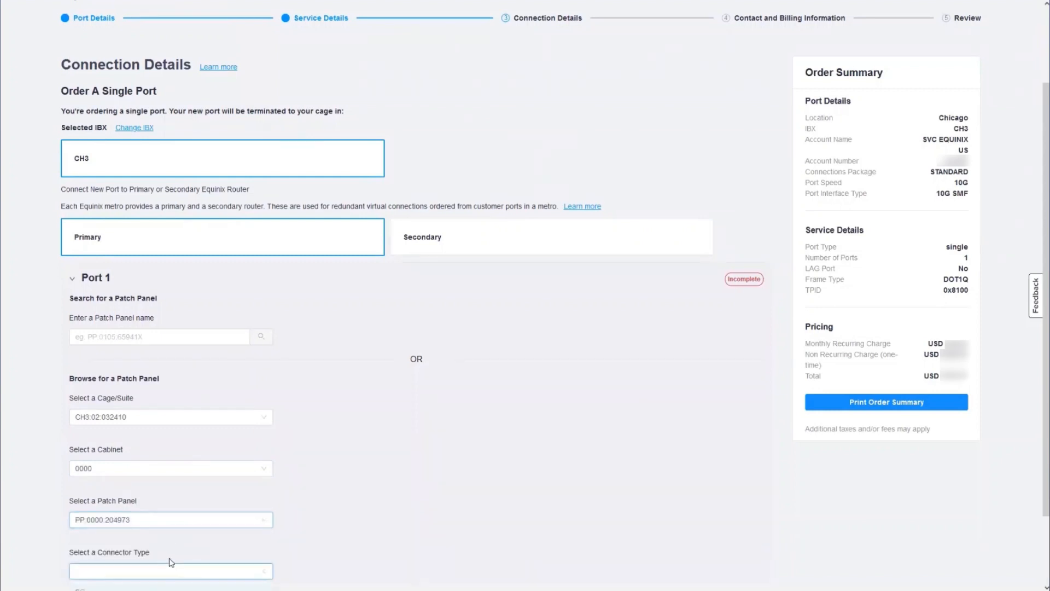
scroll(171, 567, down, 2)
click(156, 507)
scroll(157, 517, down, 1)
click(157, 527)
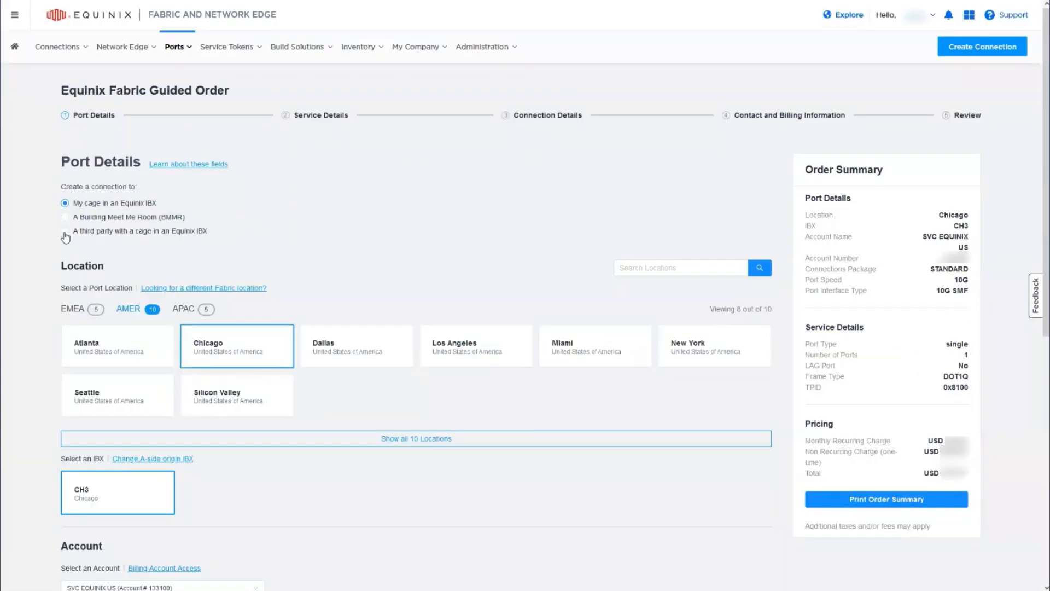
Set the port order to connect to a third party with a cage in an Equinix IBX, located in Chicago at CH3
click(65, 231)
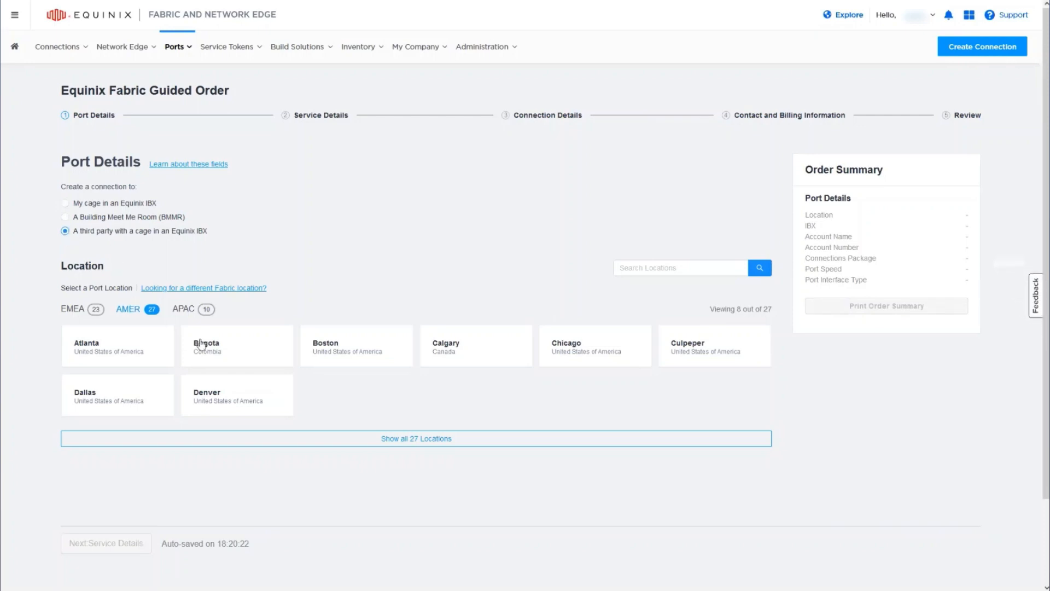
click(589, 348)
scroll(383, 416, down, 1)
click(320, 444)
Assign the SVC EQUINIX US account to the third-party port order
scroll(301, 456, down, 1)
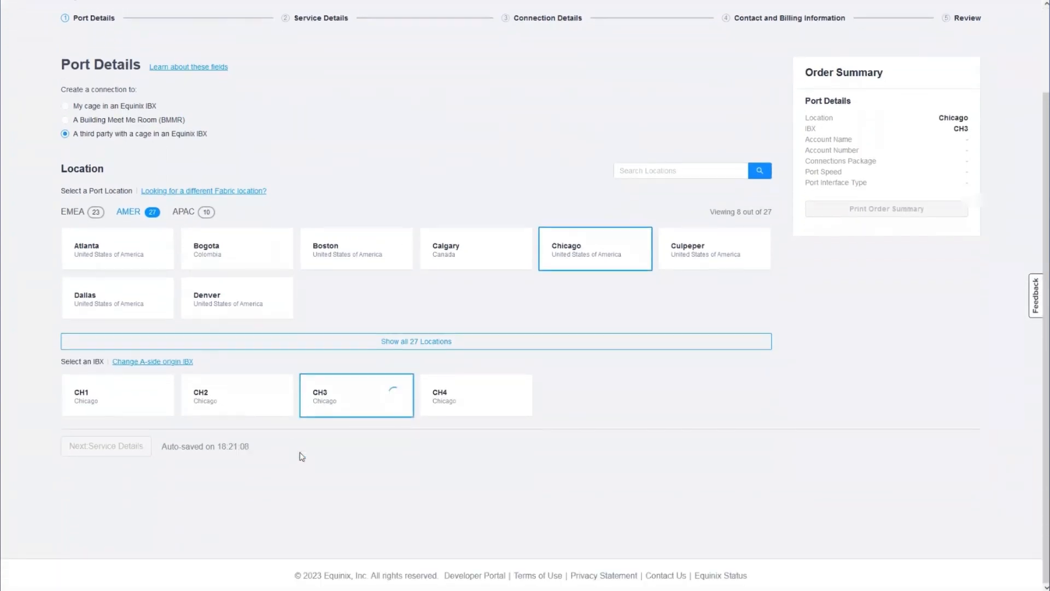
click(235, 494)
click(218, 514)
Configure the third-party port with the Standard package, 10 Gbps speed and 10G SMF interface, and proceed to the service details
scroll(364, 469, down, 2)
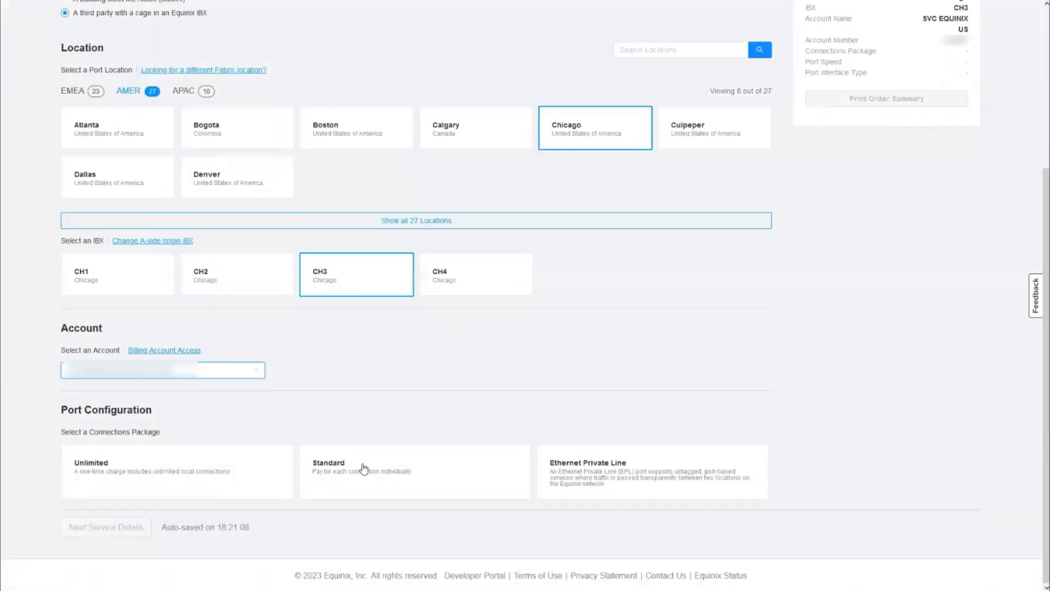
click(363, 469)
scroll(363, 469, down, 1)
click(364, 468)
click(219, 487)
click(139, 528)
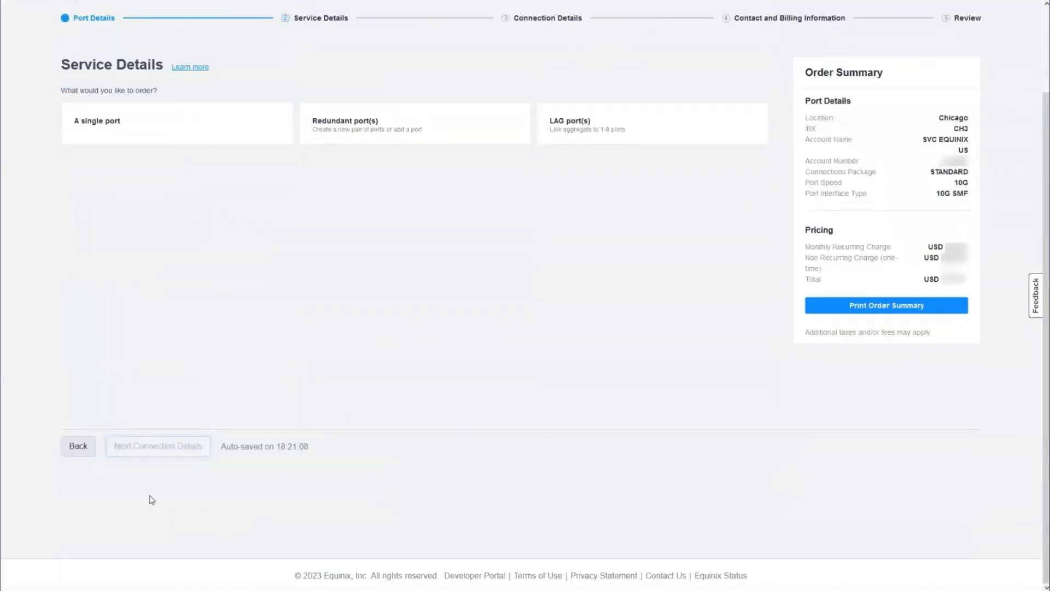
Order a single non-LAG port with DOT1Q encapsulation and TPID 0x8100, and proceed to the connection details
click(265, 134)
click(290, 200)
click(295, 266)
click(152, 307)
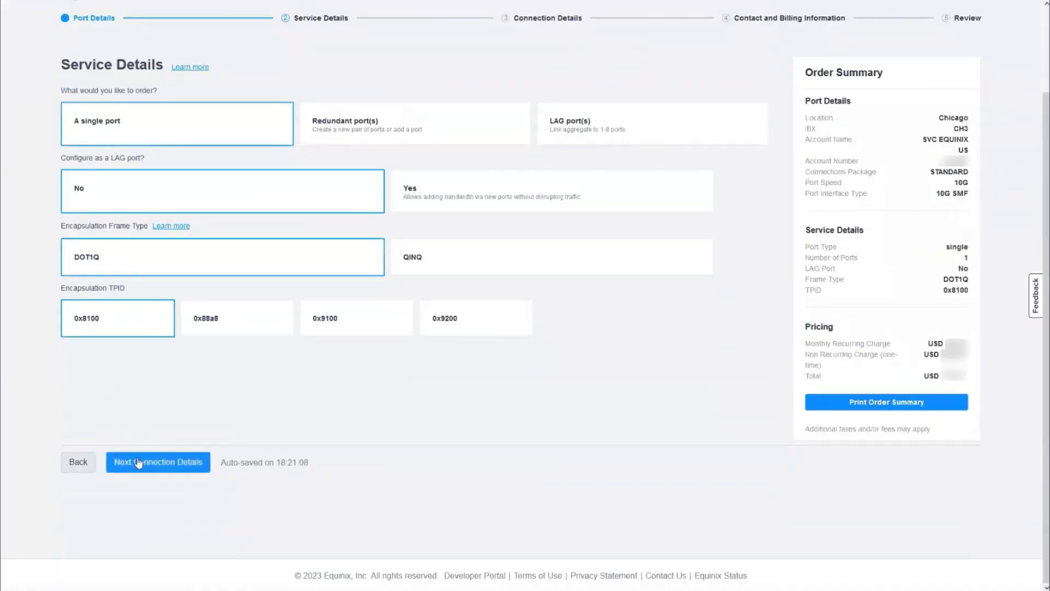
click(139, 462)
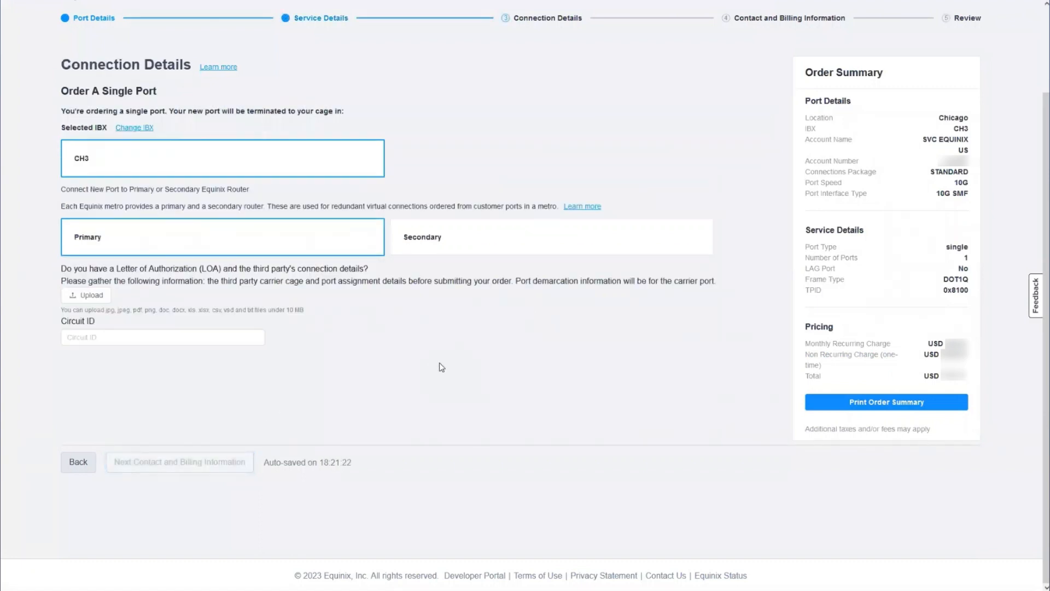